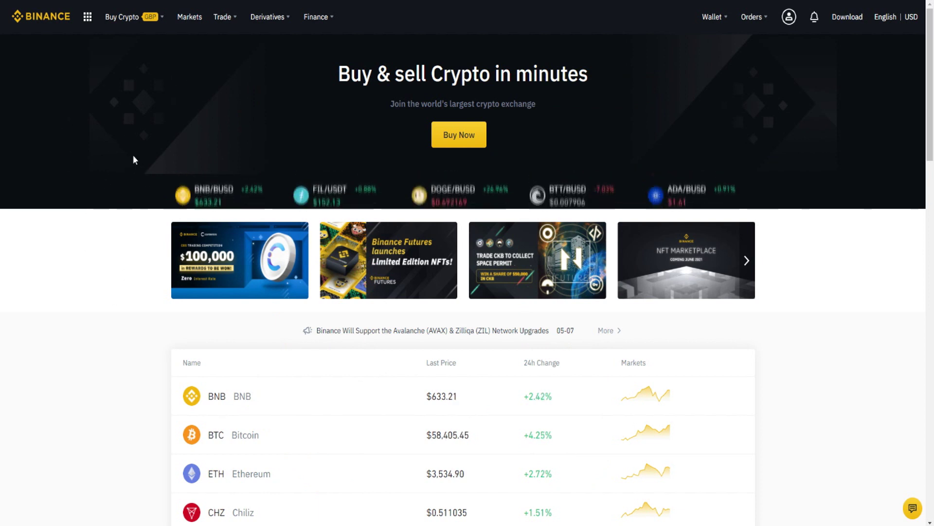
# Step: Go to Wallet > Overview and open the Deposit Funds dialog with cash, crypto, card and P2P options
pyautogui.scroll(-1, 134, 159)
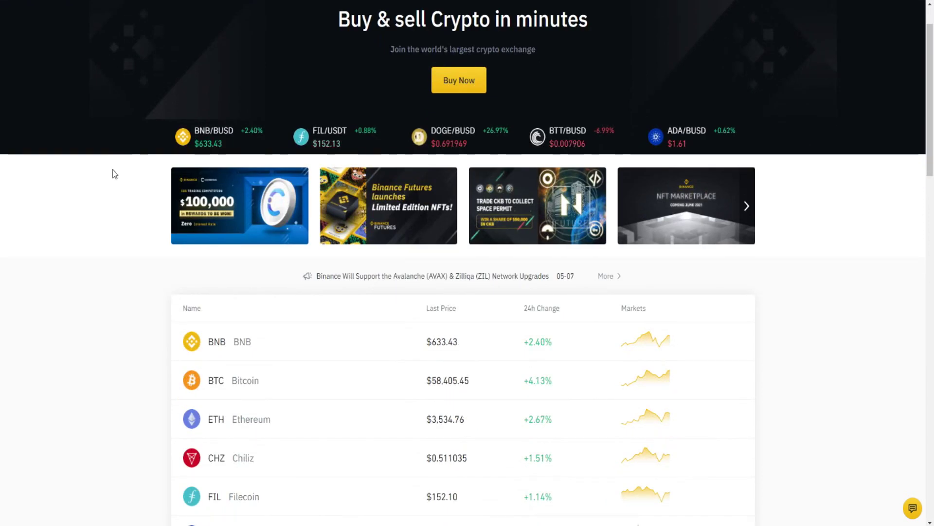
pyautogui.scroll(1, 112, 169)
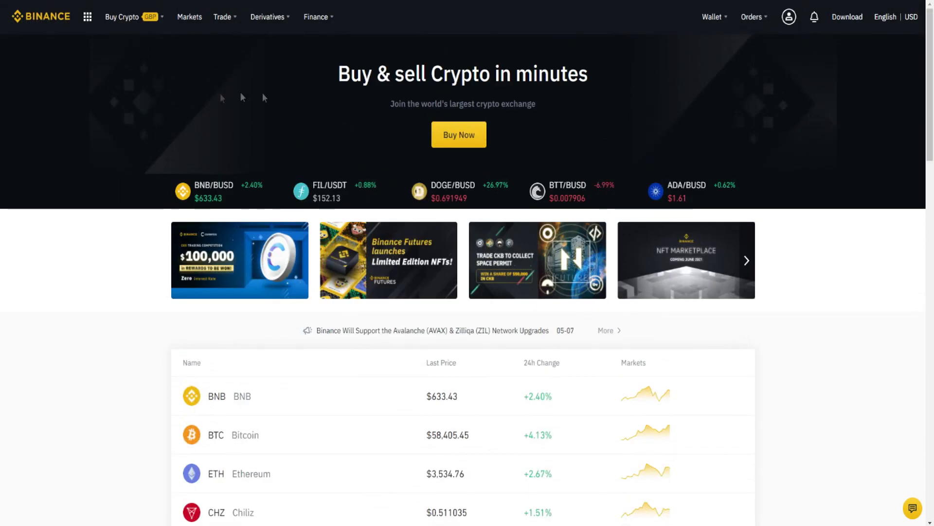
pyautogui.moveTo(716, 20)
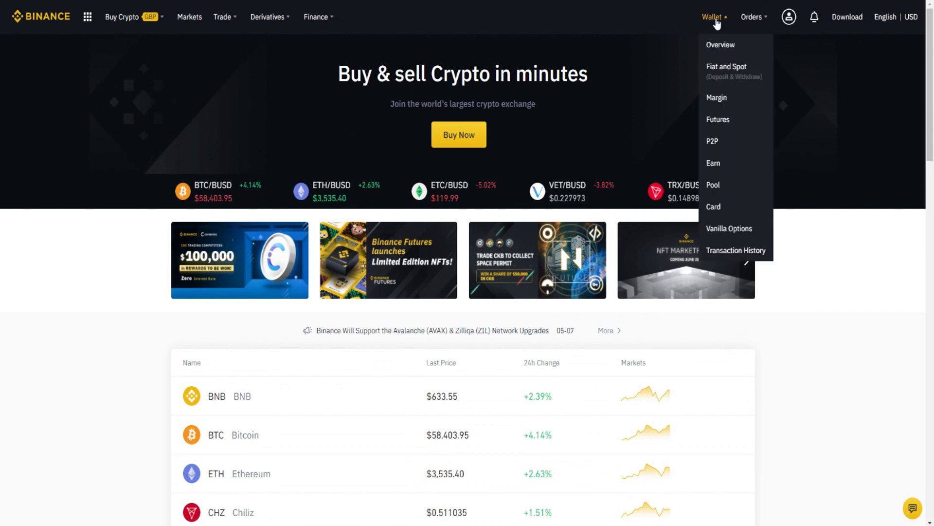
pyautogui.click(720, 45)
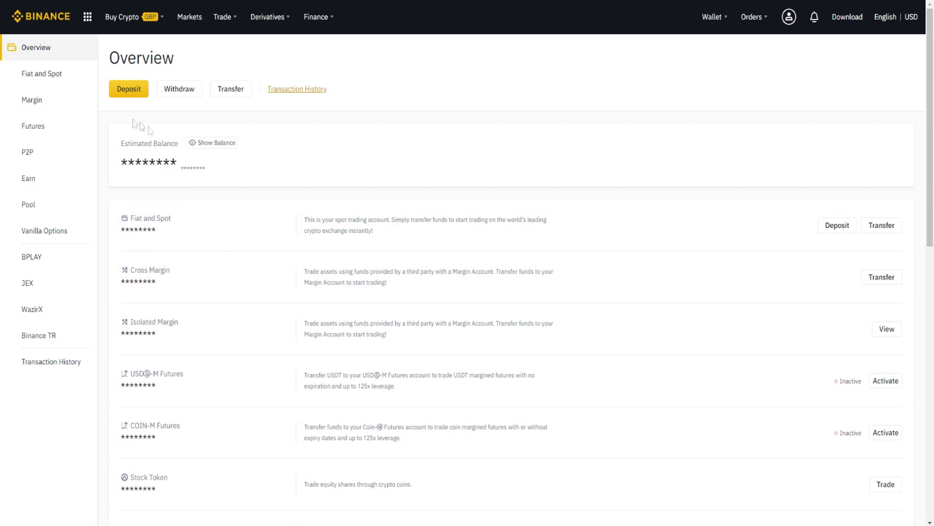
pyautogui.click(136, 93)
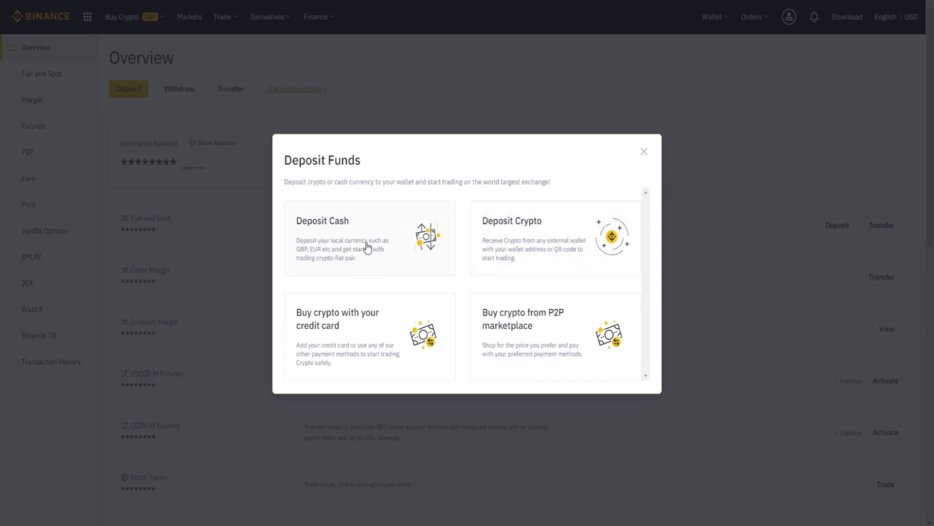
# Step: Open the crypto deposit page with Bitcoin as the coin and copy the BTC deposit address
pyautogui.click(533, 237)
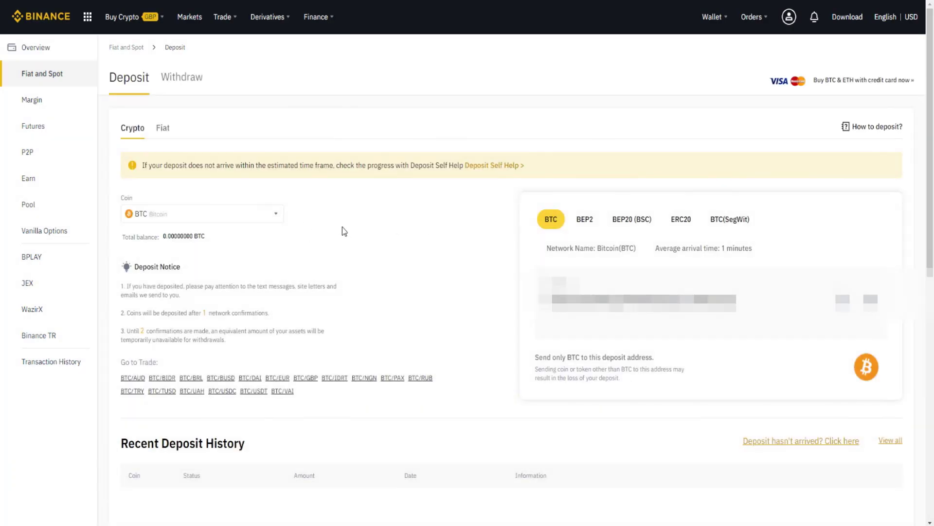
pyautogui.click(197, 214)
pyautogui.click(172, 286)
pyautogui.click(844, 302)
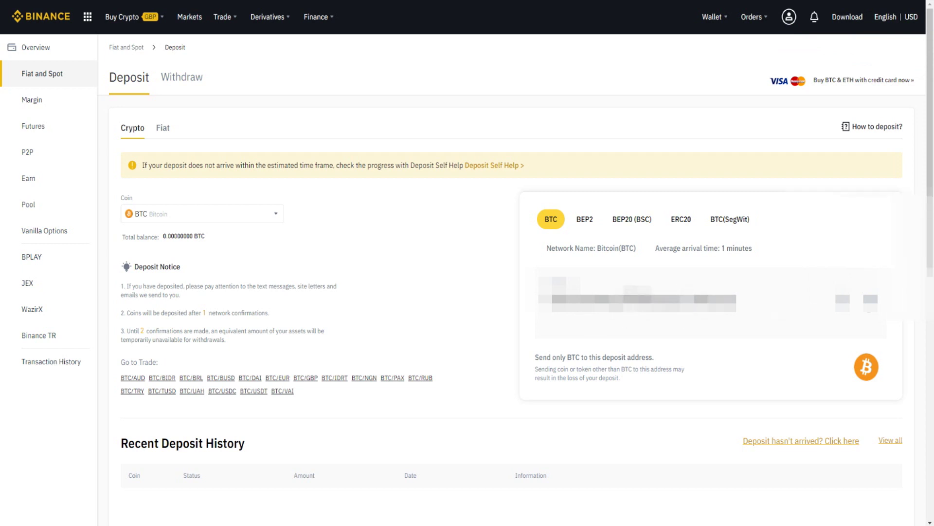
# Step: Switch the deposit coin to Ethereum on ERC20 and copy its deposit address
pyautogui.moveTo(870, 299)
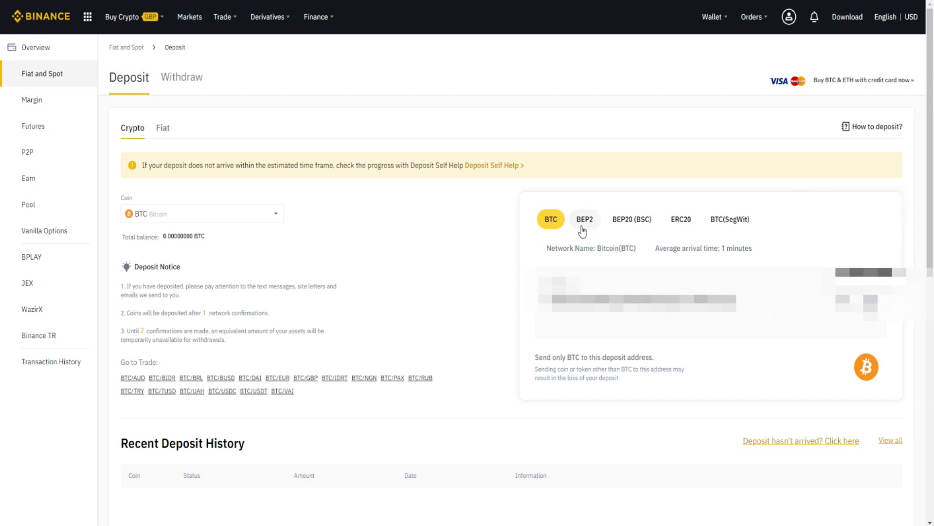
pyautogui.click(208, 223)
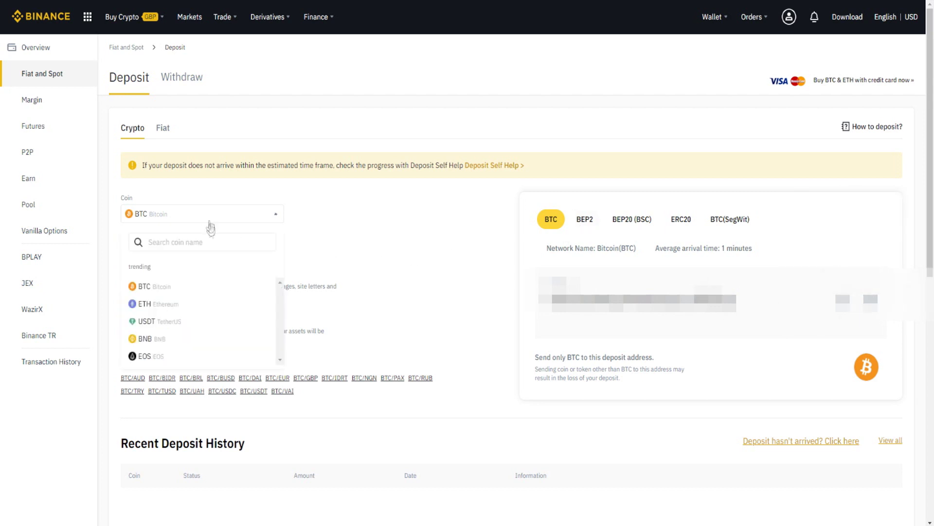
pyautogui.click(184, 306)
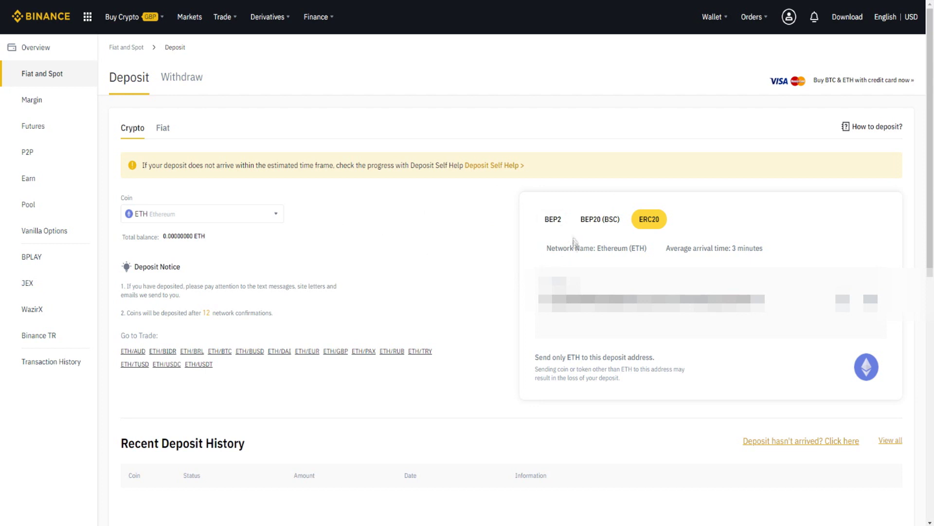
pyautogui.click(871, 299)
pyautogui.click(189, 218)
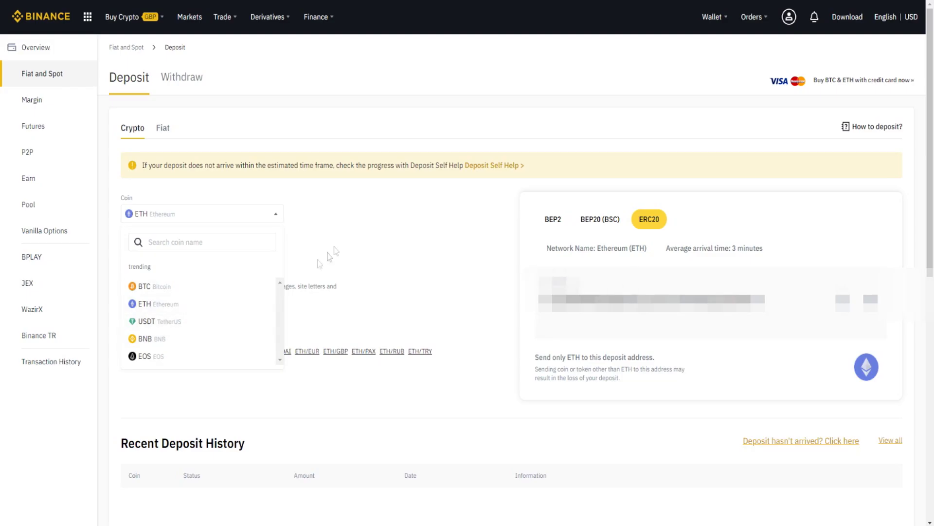
pyautogui.click(362, 236)
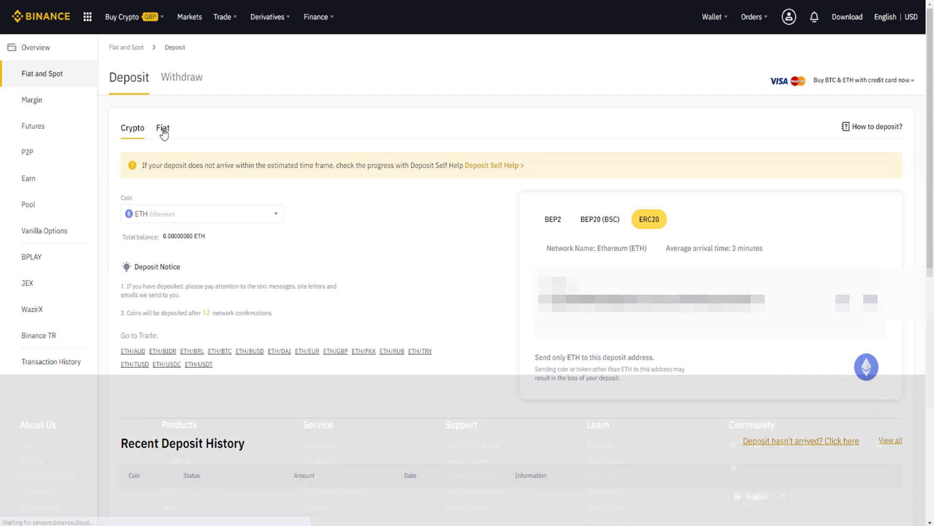
pyautogui.click(163, 131)
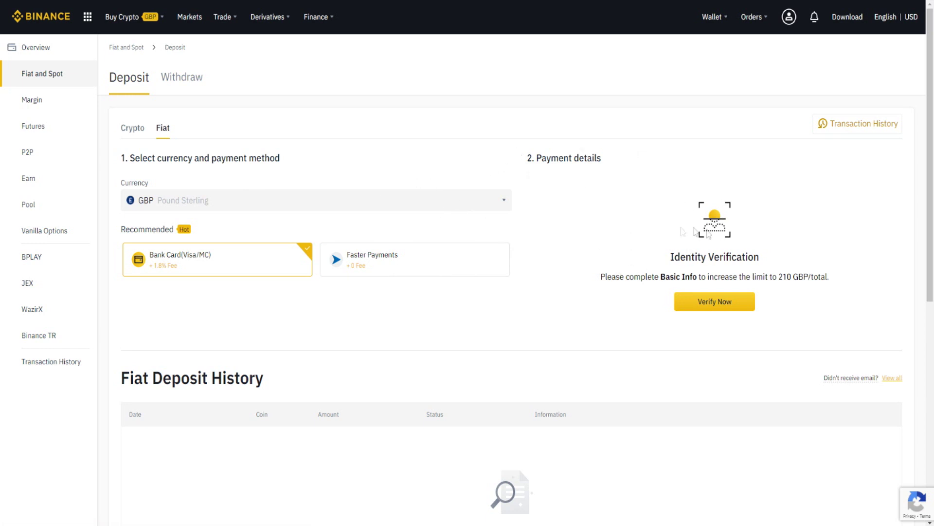
# Step: Start identity verification from the GBP fiat deposit page, with Australia as the residential country
pyautogui.rightClick(694, 304)
pyautogui.press('Escape')
pyautogui.click(705, 303)
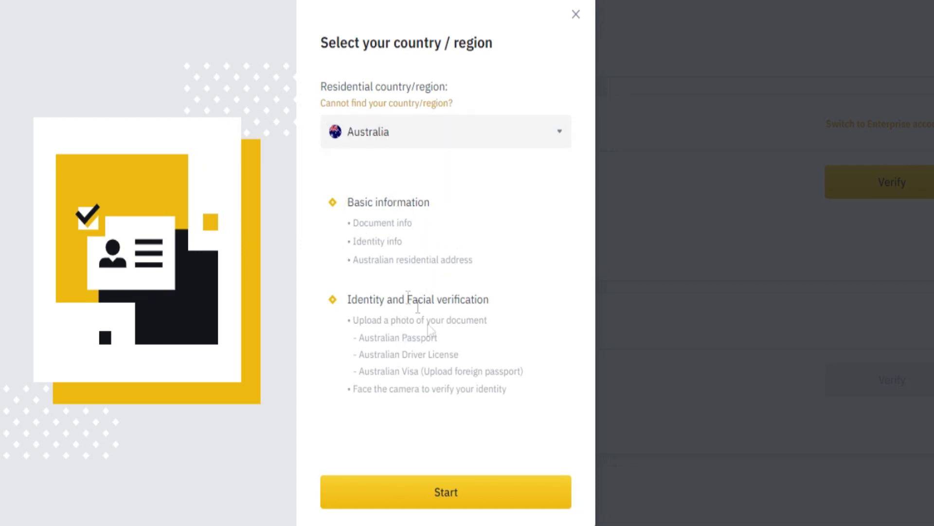
# Step: Look over the Australian identity verification form, then close it to return to GBP fiat deposit
pyautogui.click(413, 495)
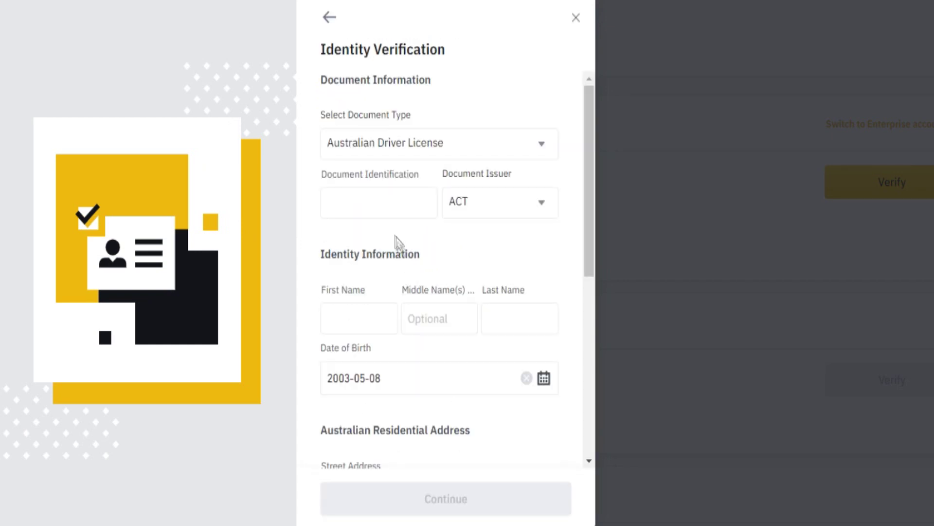
pyautogui.click(375, 190)
pyautogui.scroll(-5, 431, 229)
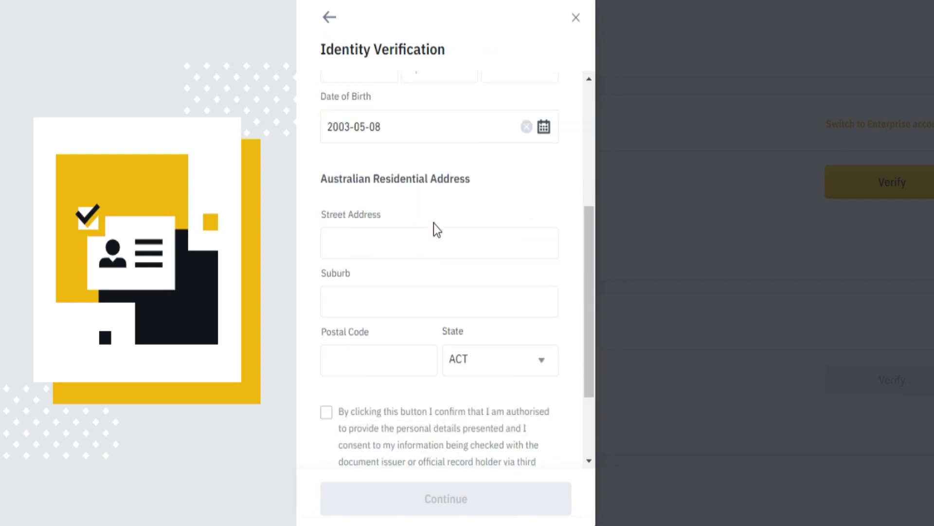
pyautogui.scroll(-3, 433, 223)
pyautogui.scroll(8, 434, 227)
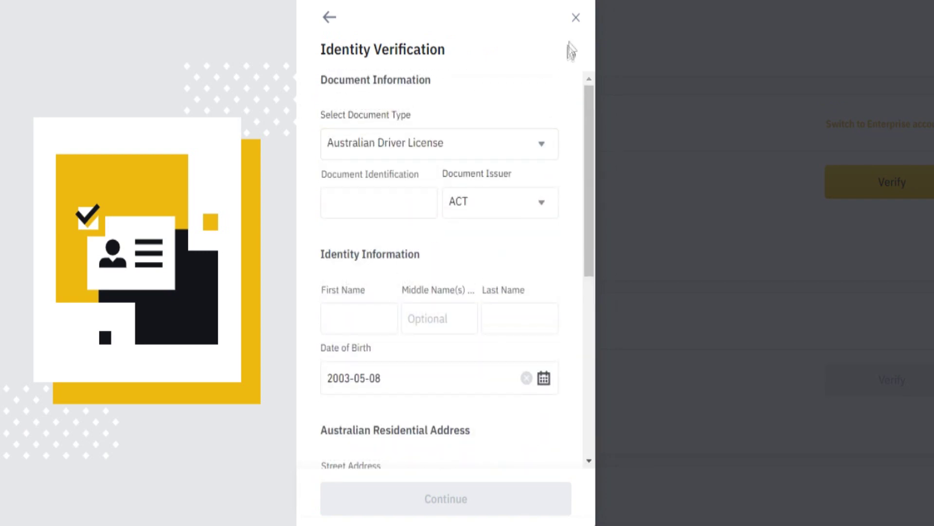
pyautogui.click(576, 19)
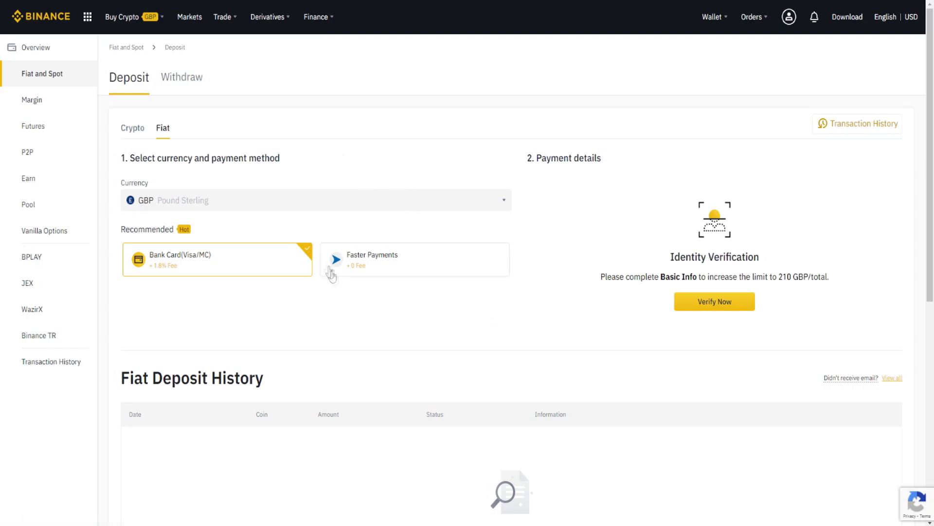
pyautogui.click(234, 207)
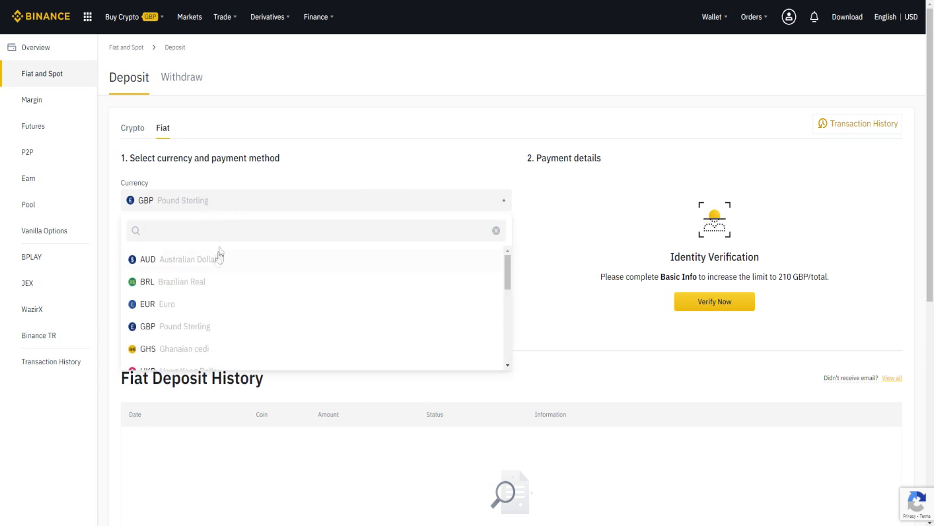
# Step: Search the currency list for USD and select it as the fiat deposit currency
pyautogui.scroll(-1, 215, 265)
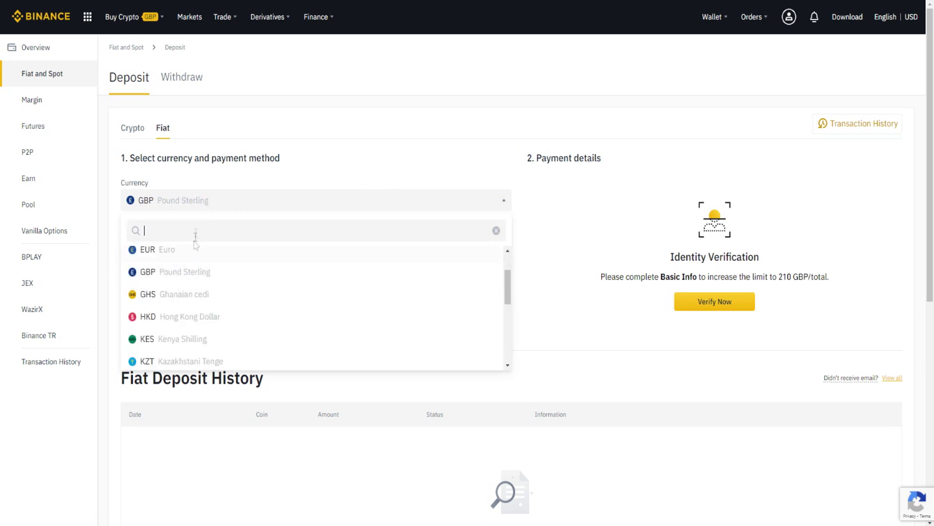
pyautogui.click(220, 209)
pyautogui.click(220, 207)
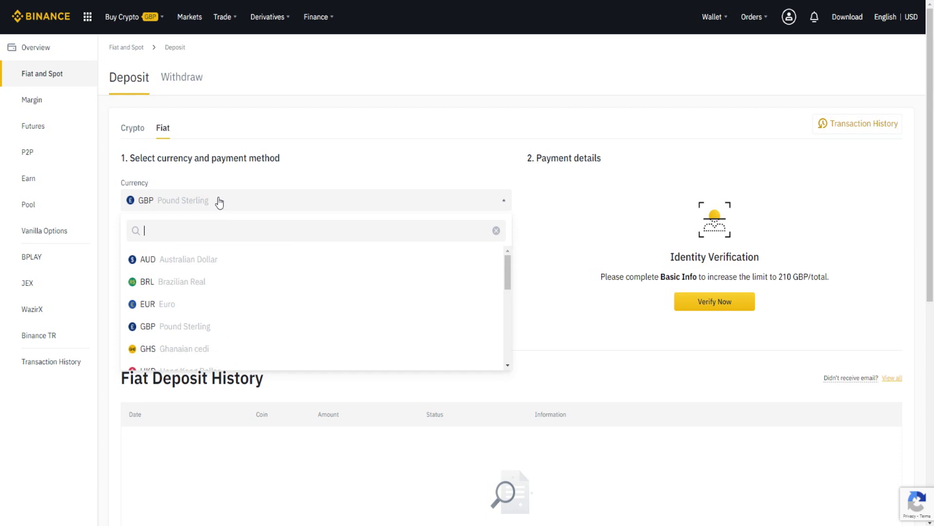
pyautogui.write('USD')
pyautogui.click(195, 259)
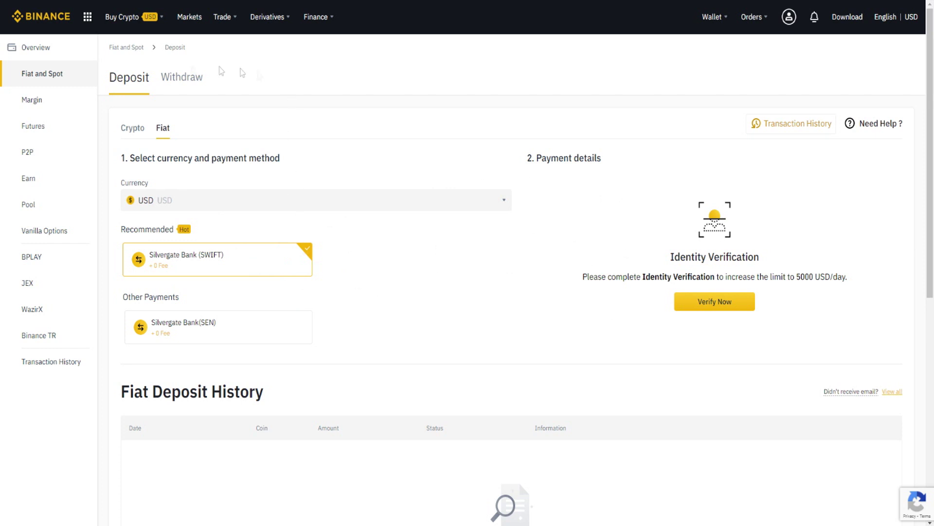
# Step: Return to the Wallet Overview page
pyautogui.moveTo(224, 23)
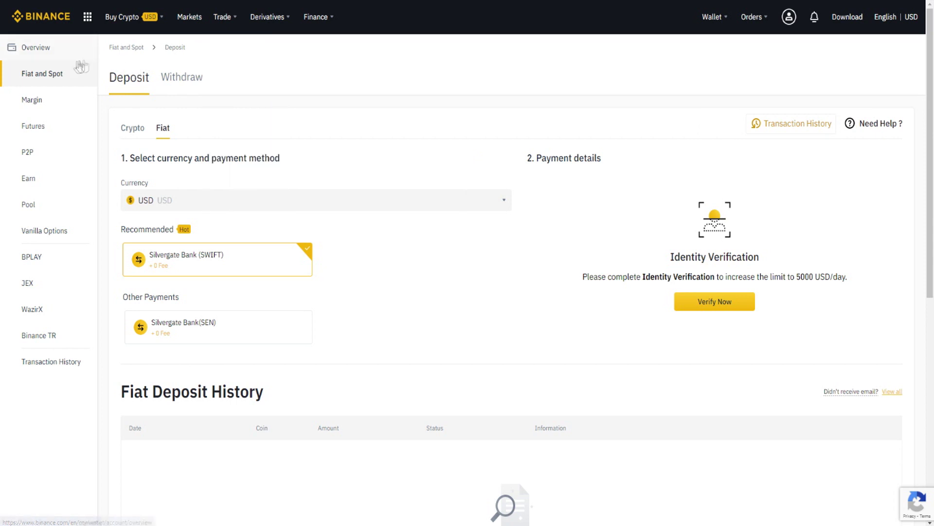
pyautogui.moveTo(724, 24)
pyautogui.click(719, 45)
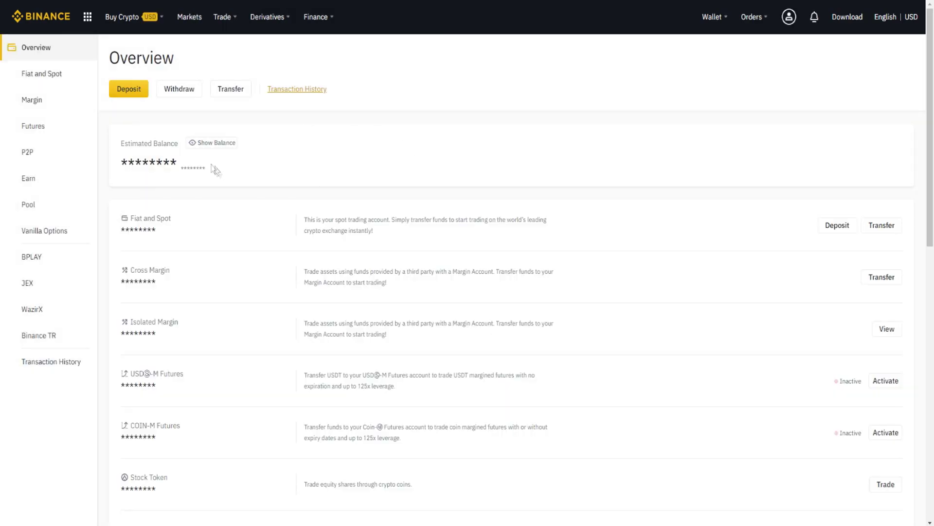
# Step: From the Buy Crypto menu, open the Credit/Debit Card page for buying BTC with USD
pyautogui.moveTo(709, 26)
pyautogui.moveTo(132, 18)
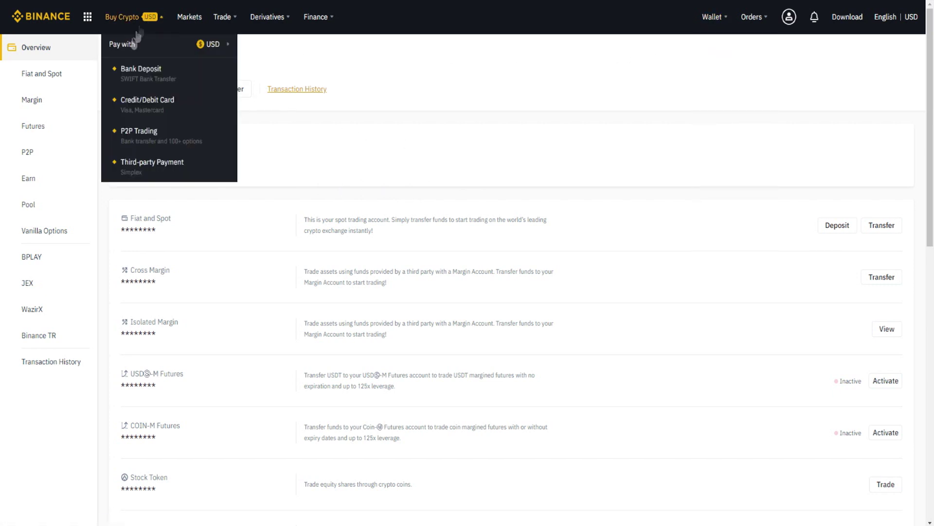
pyautogui.rightClick(162, 72)
pyautogui.press('Escape')
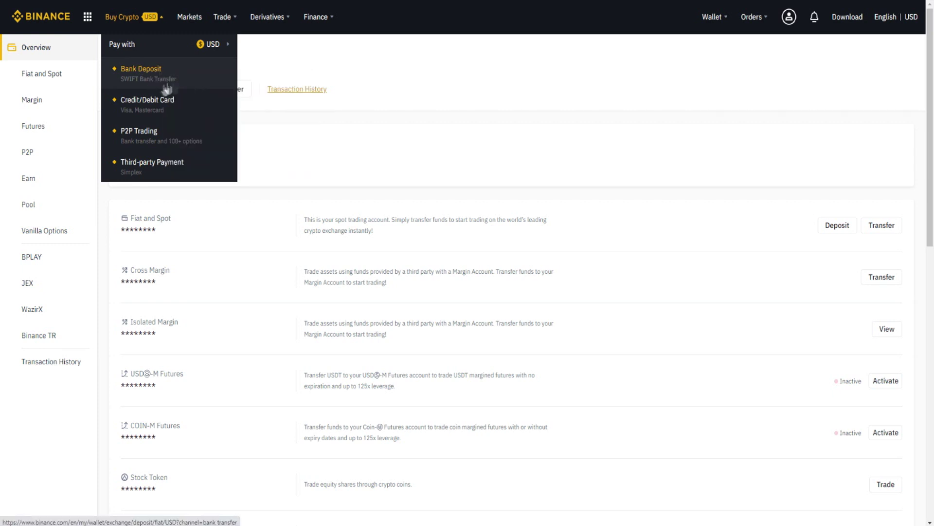
pyautogui.rightClick(157, 105)
pyautogui.click(189, 131)
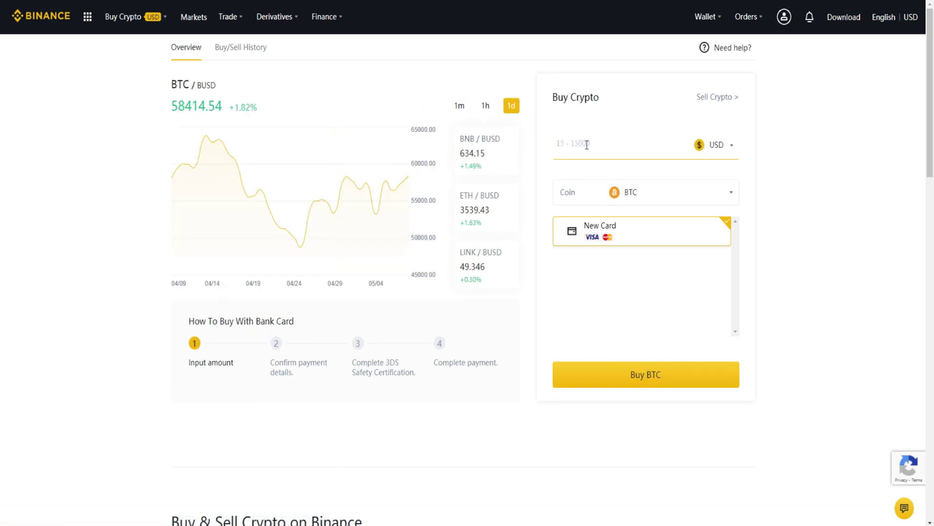
# Step: Enter 5000 as the USD card purchase amount, then open the fiat Withdraw page from Wallet Overview
pyautogui.write('5000')
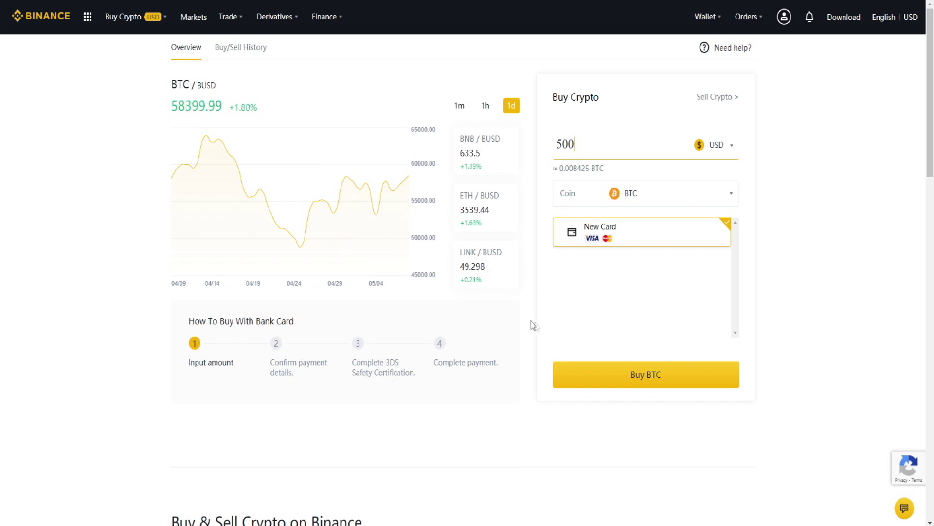
pyautogui.moveTo(163, 42)
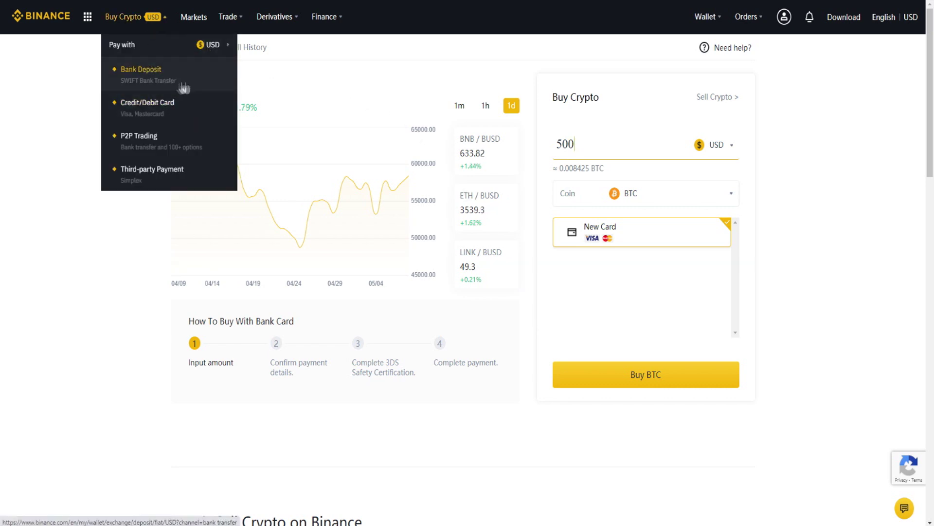
pyautogui.moveTo(705, 17)
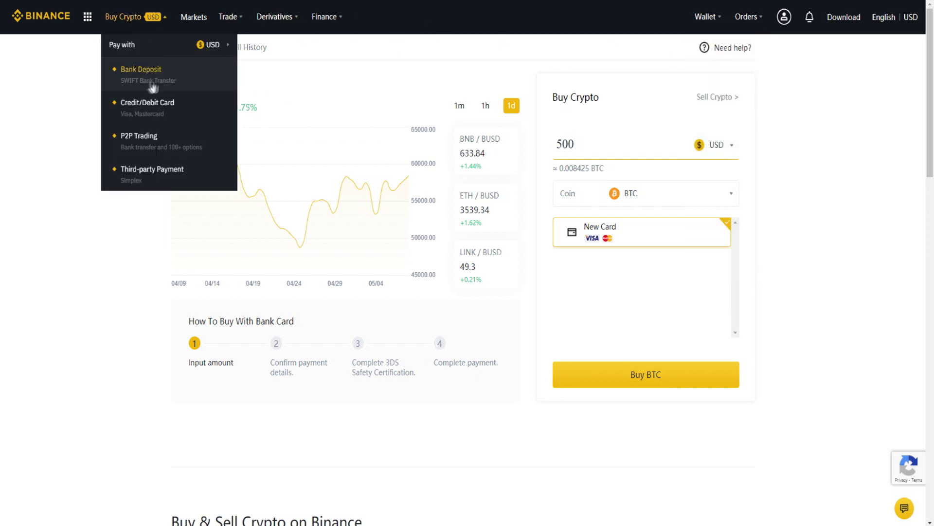
pyautogui.click(144, 88)
pyautogui.click(182, 91)
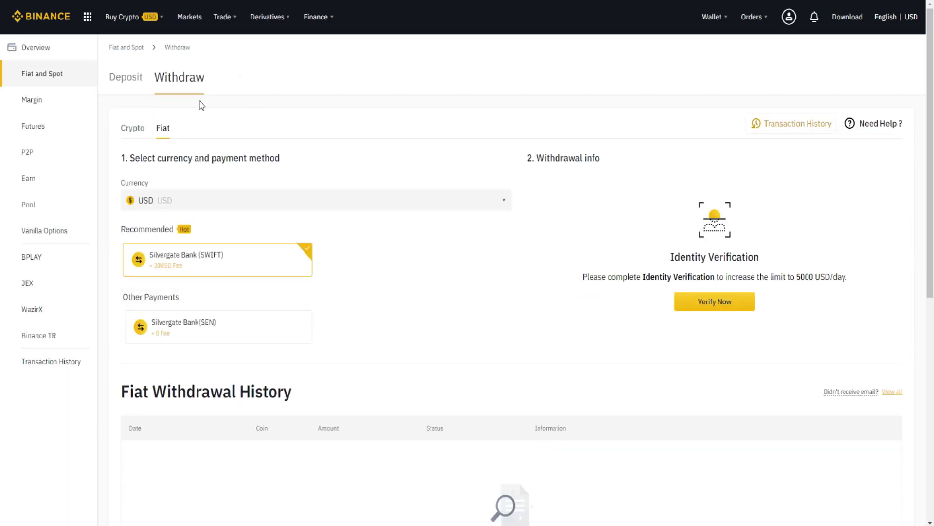
# Step: Return to the Binance home page and scroll down to the market price list
pyautogui.click(55, 20)
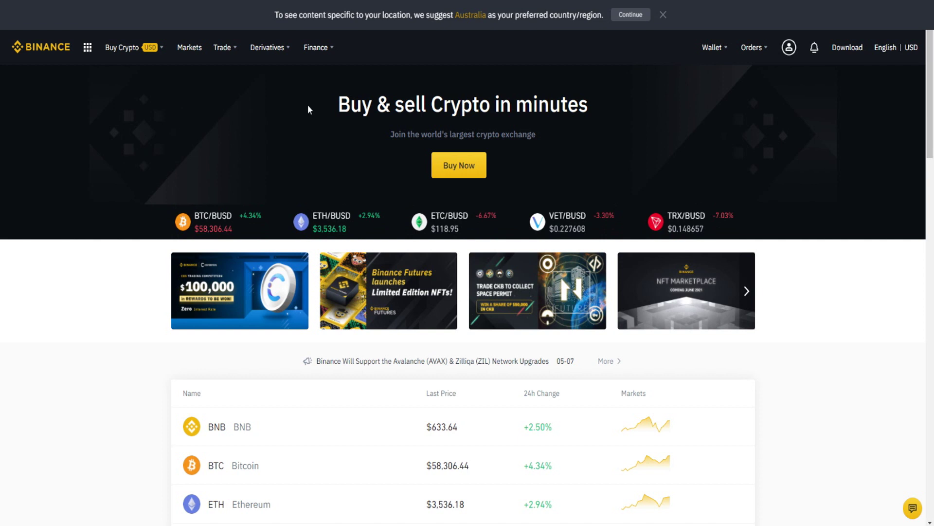
pyautogui.scroll(-3, 107, 147)
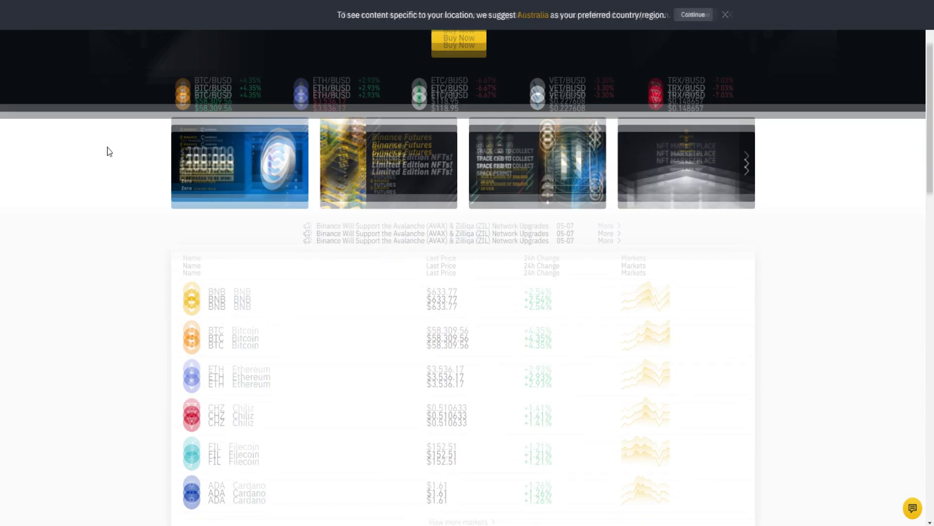